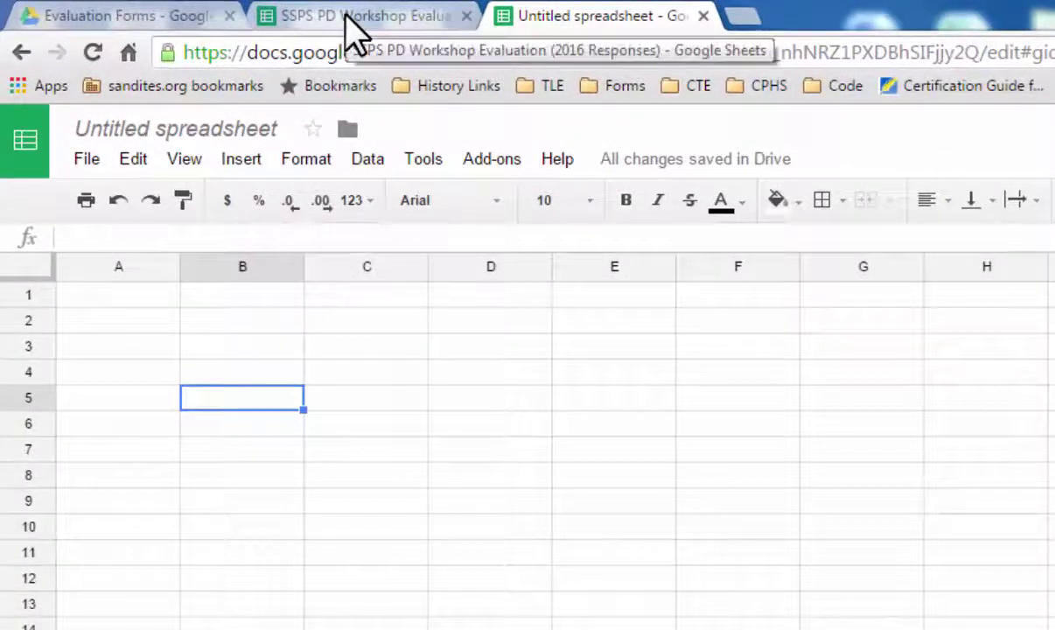
# Select the response answers down column G of the workshop evaluation spreadsheet.
pyautogui.click(346, 17)
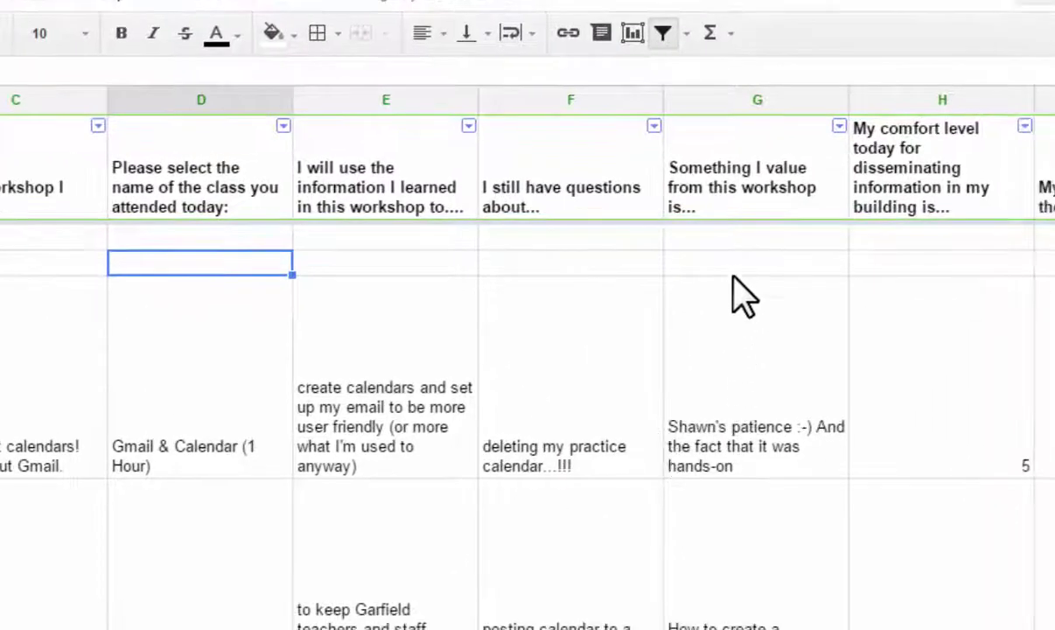
pyautogui.click(745, 99)
pyautogui.click(737, 306)
pyautogui.moveTo(737, 263); pyautogui.dragTo(726, 626)
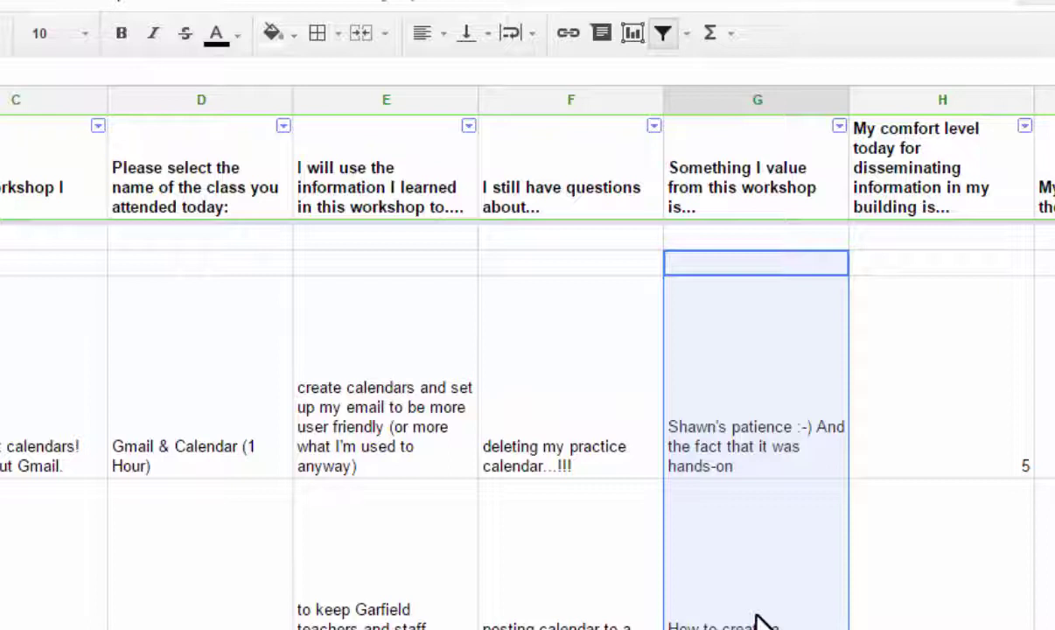
pyautogui.scroll(-10, 743, 617)
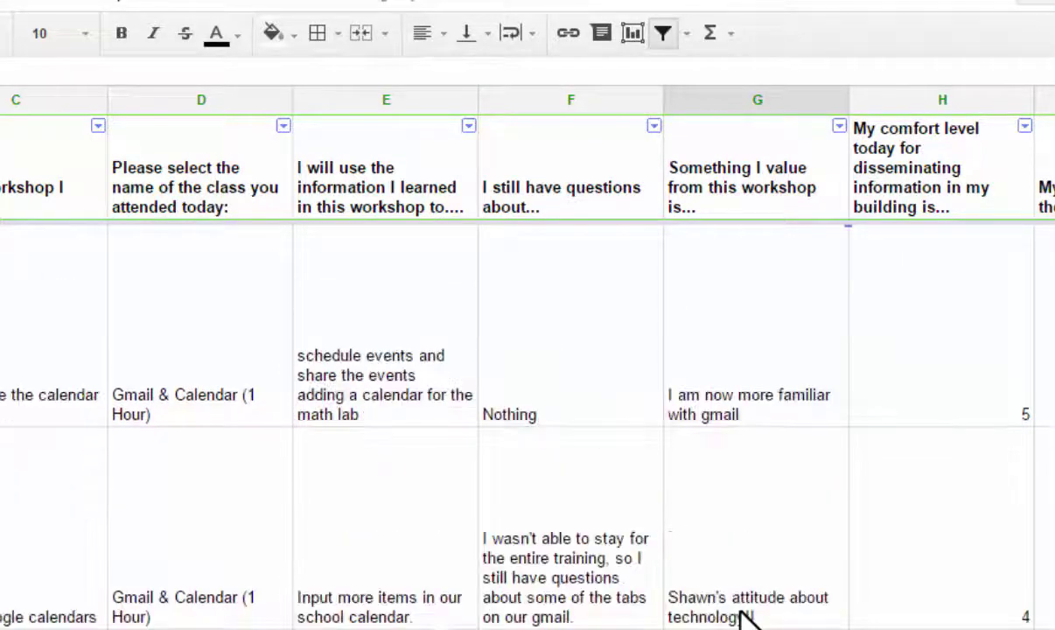
pyautogui.scroll(10, 744, 617)
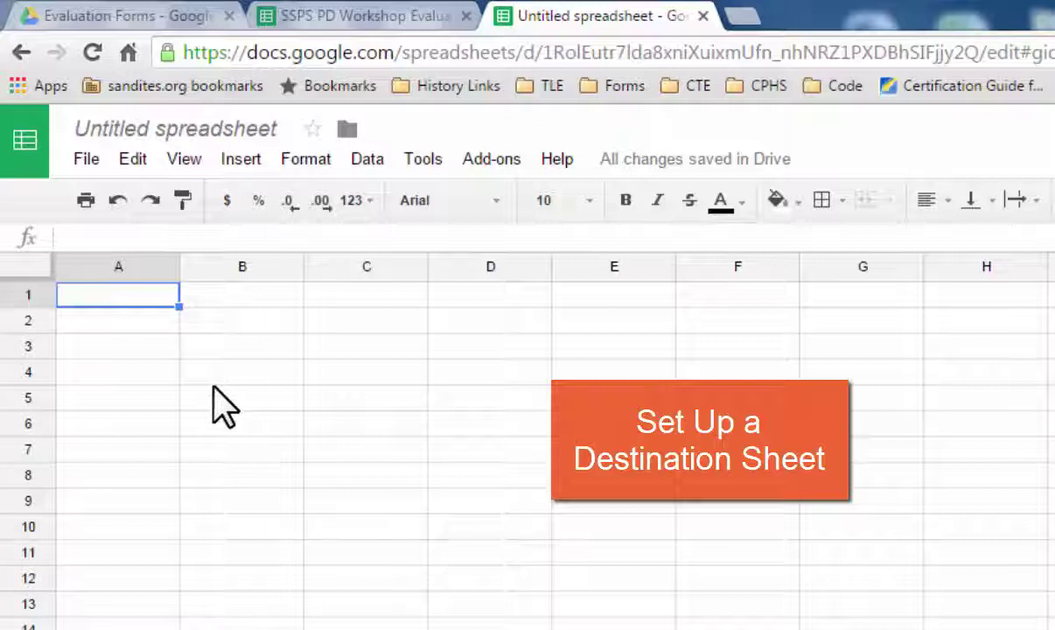
# Start an =IMPORTRANGE( formula in cell A1 of the untitled spreadsheet via autocomplete.
pyautogui.click(121, 297)
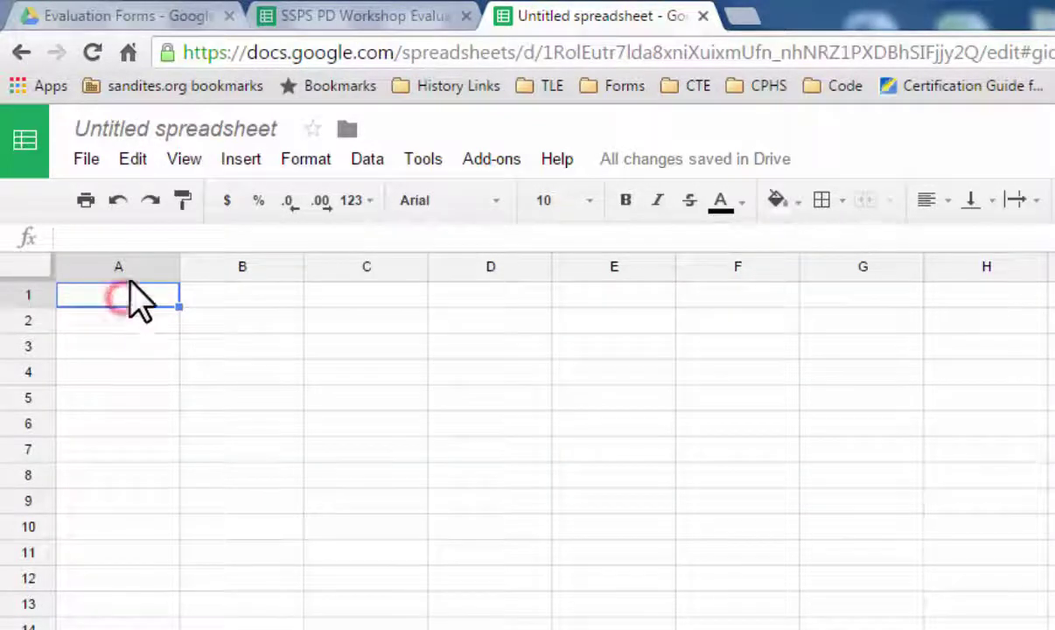
pyautogui.click(137, 235)
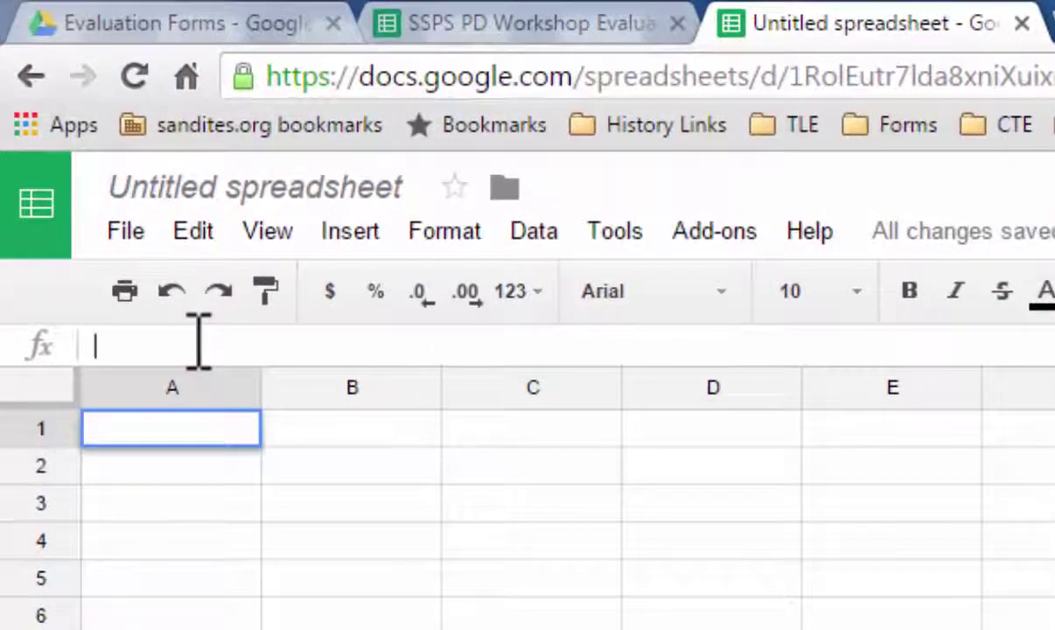
pyautogui.write('=im')
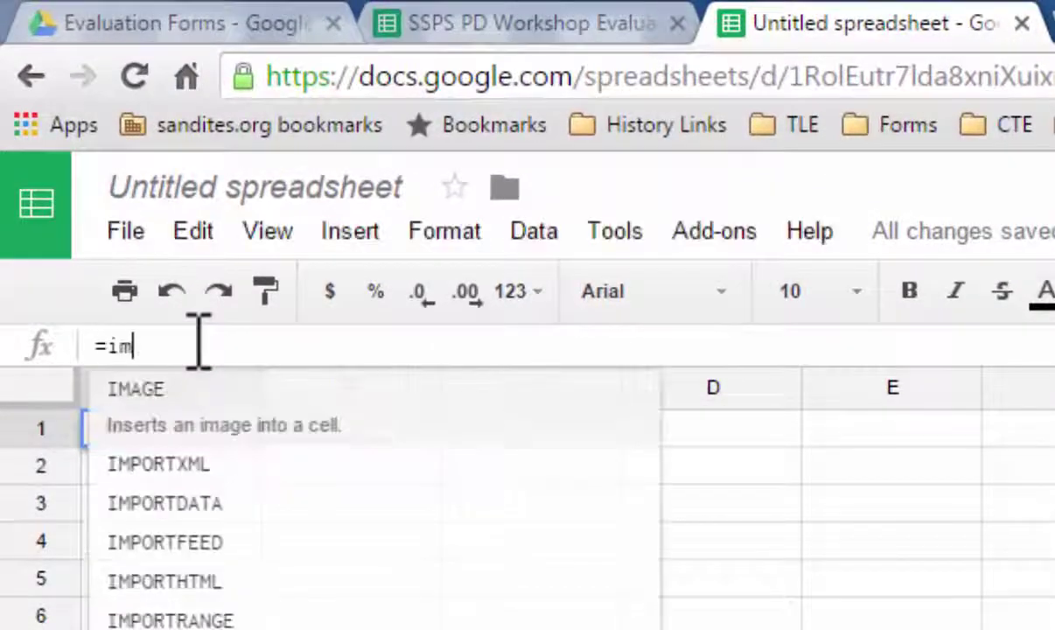
pyautogui.write('portrange')
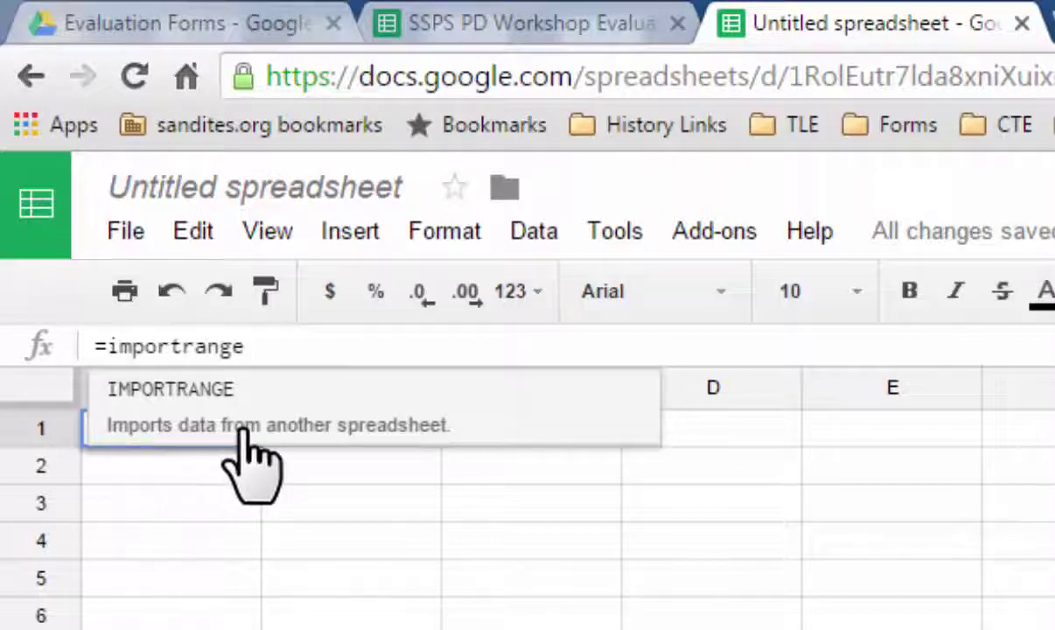
pyautogui.click(251, 404)
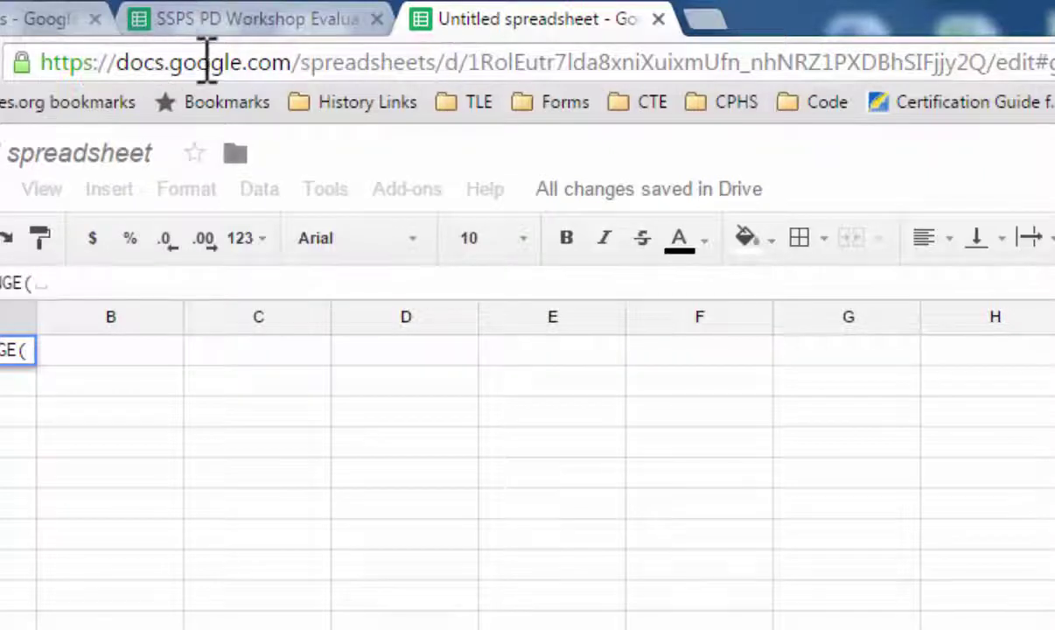
# Copy the workshop evaluation spreadsheet's ID from its page address.
pyautogui.moveTo(472, 62); pyautogui.dragTo(989, 66)
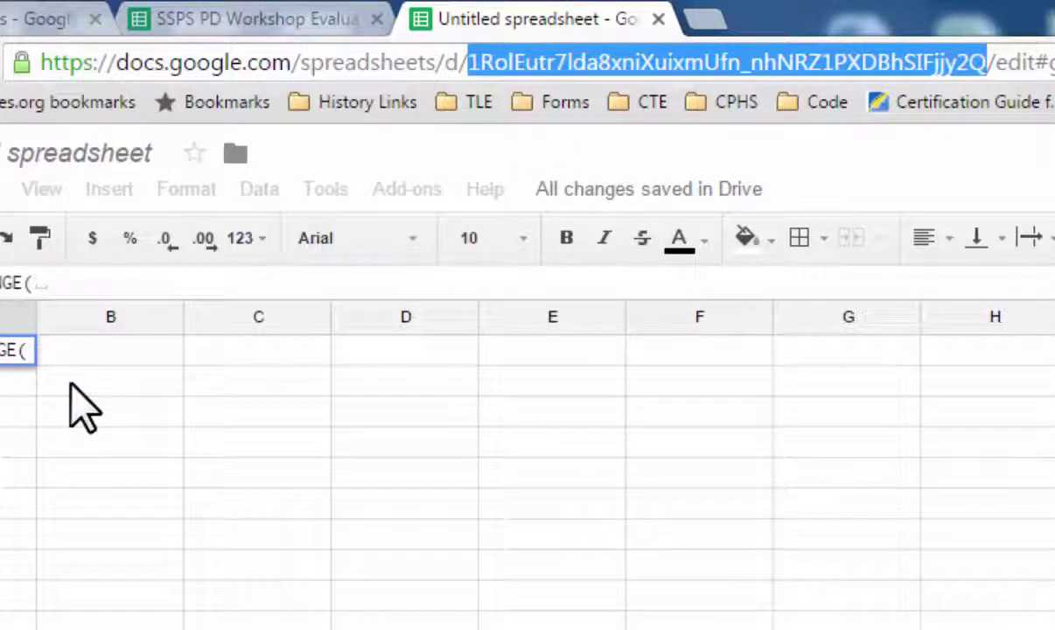
pyautogui.click(231, 17)
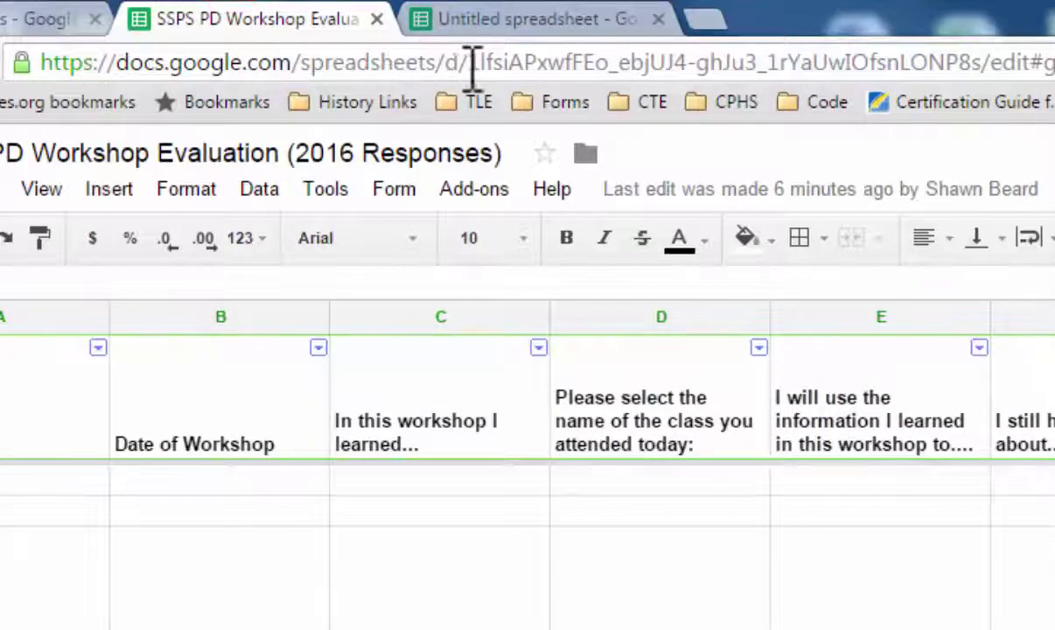
pyautogui.moveTo(469, 63); pyautogui.dragTo(983, 63)
pyautogui.rightClick(803, 64)
pyautogui.click(861, 173)
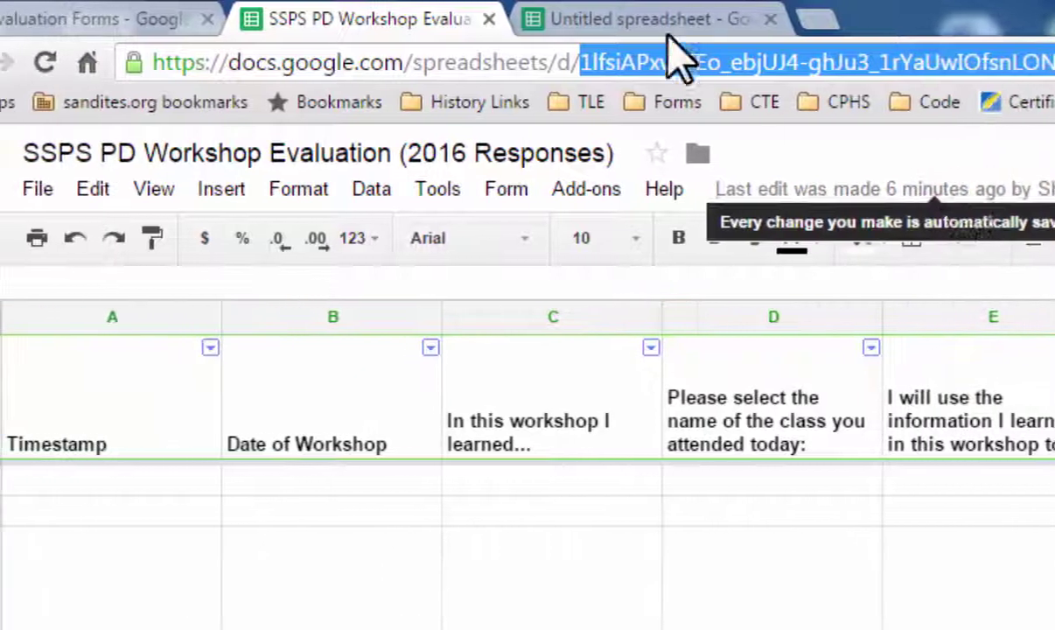
# Return to the untitled spreadsheet and place the cursor at the end of A1's formula.
pyautogui.click(651, 31)
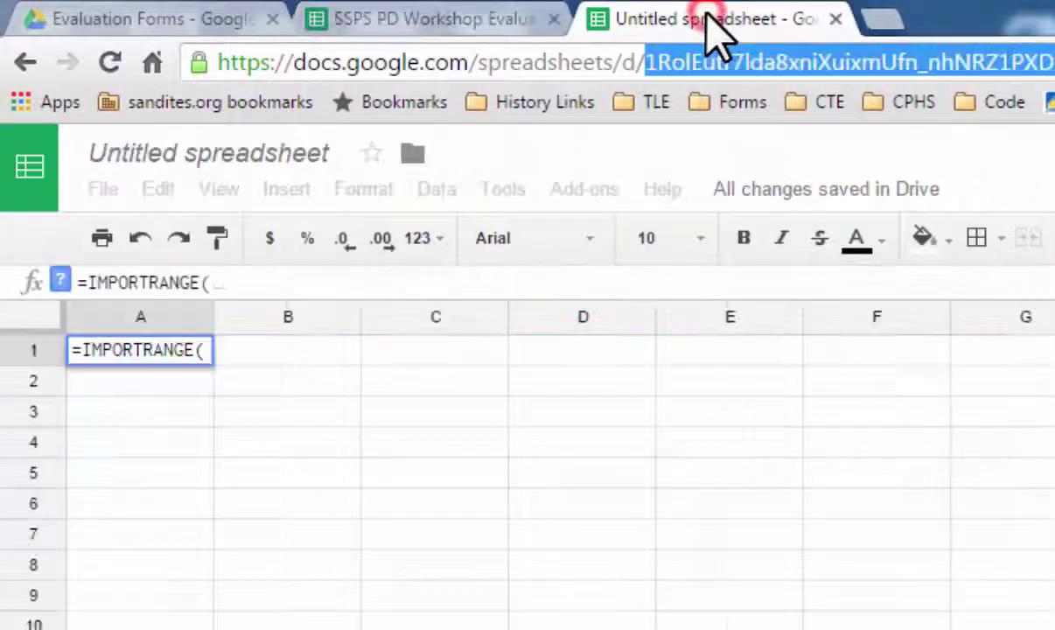
pyautogui.click(219, 284)
pyautogui.click(266, 280)
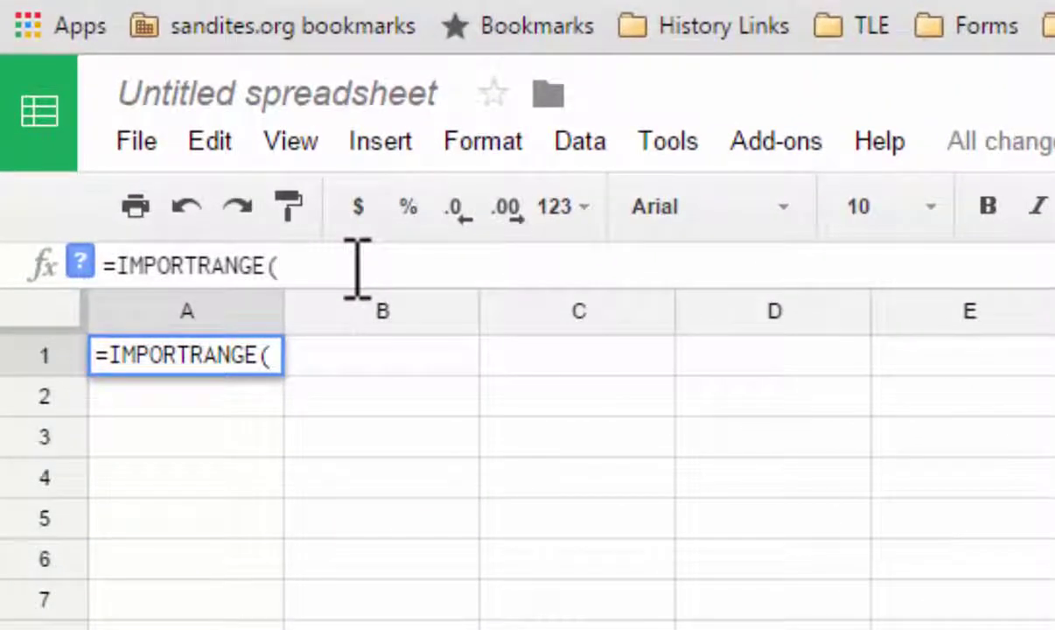
# Paste the evaluation spreadsheet ID in quotes as the first argument, followed by a comma and opening quote.
pyautogui.write('"')
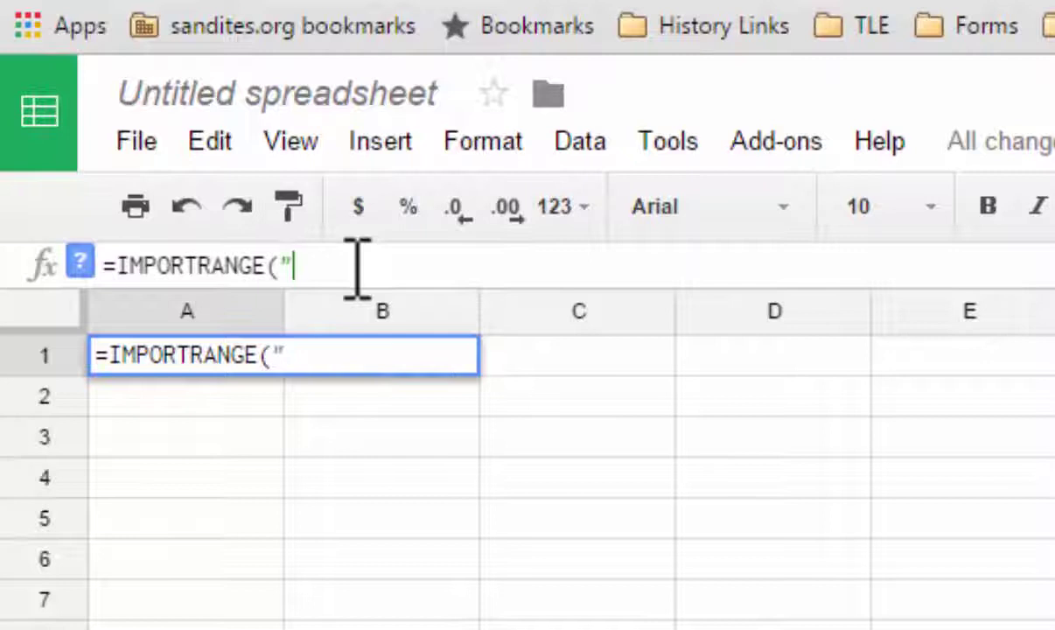
pyautogui.hotkey('ctrl', 'v')
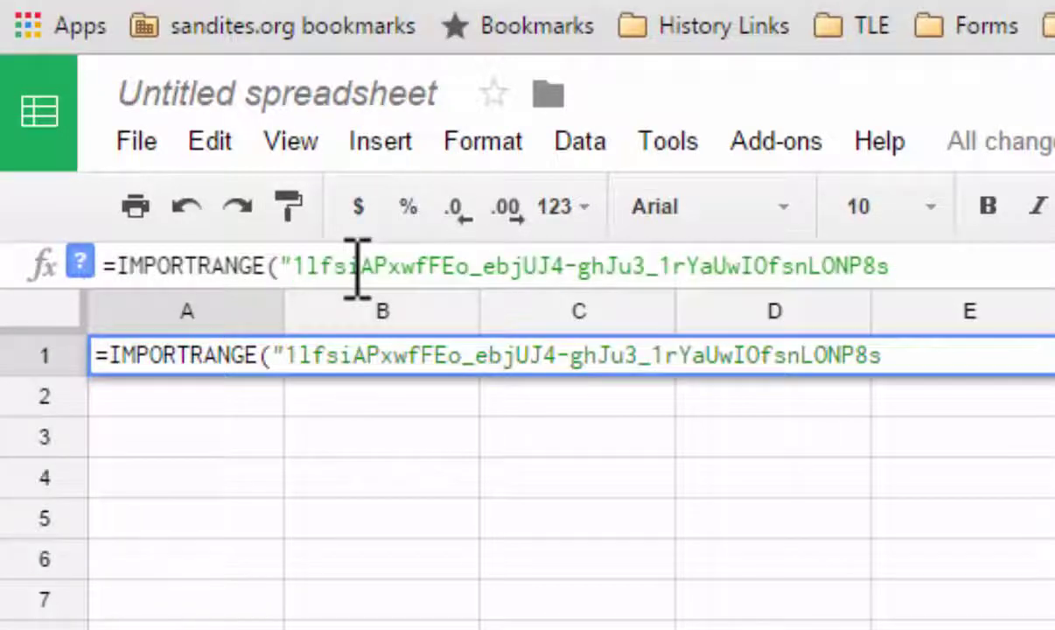
pyautogui.write('"')
pyautogui.write(',')
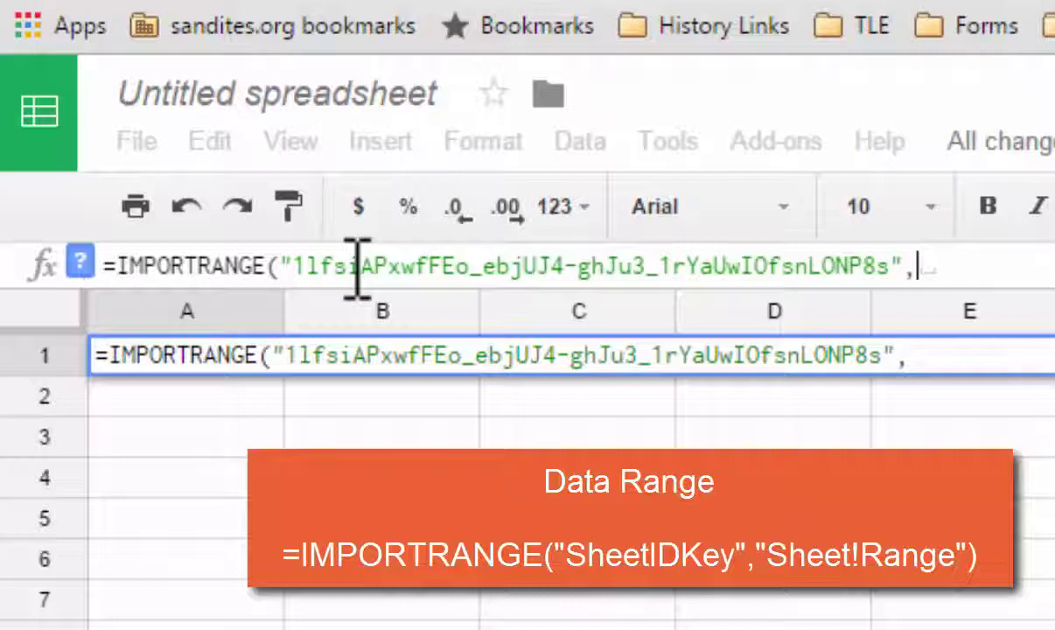
pyautogui.write('"')
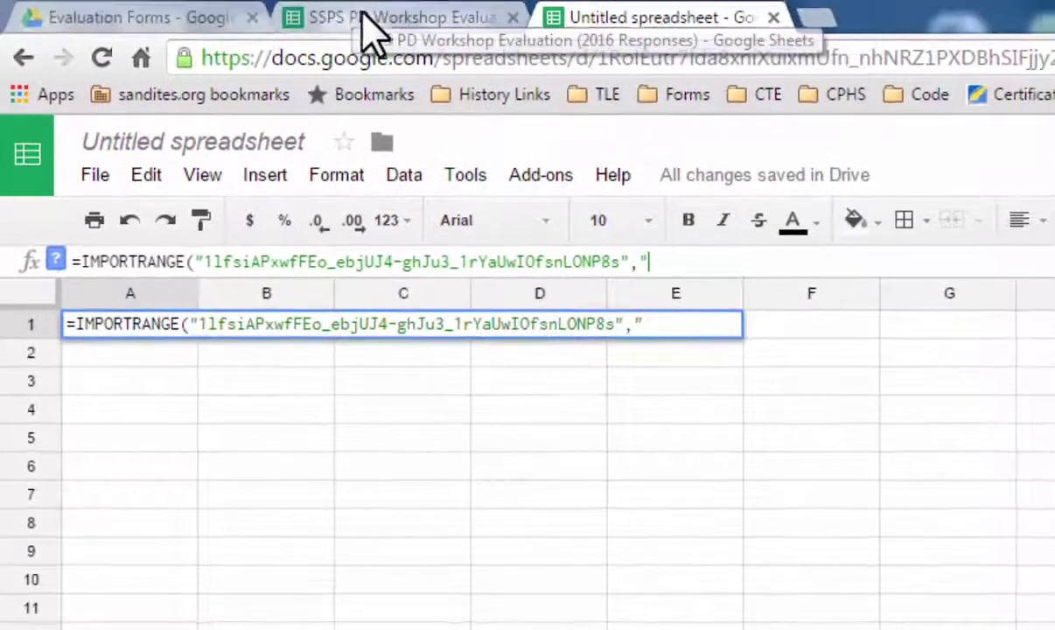
# Check the source sheet name, then finish the range as Form Responses 1!G1:G200 and commit the formula.
pyautogui.click(378, 7)
pyautogui.moveTo(623, 38); pyautogui.dragTo(1054, 38)
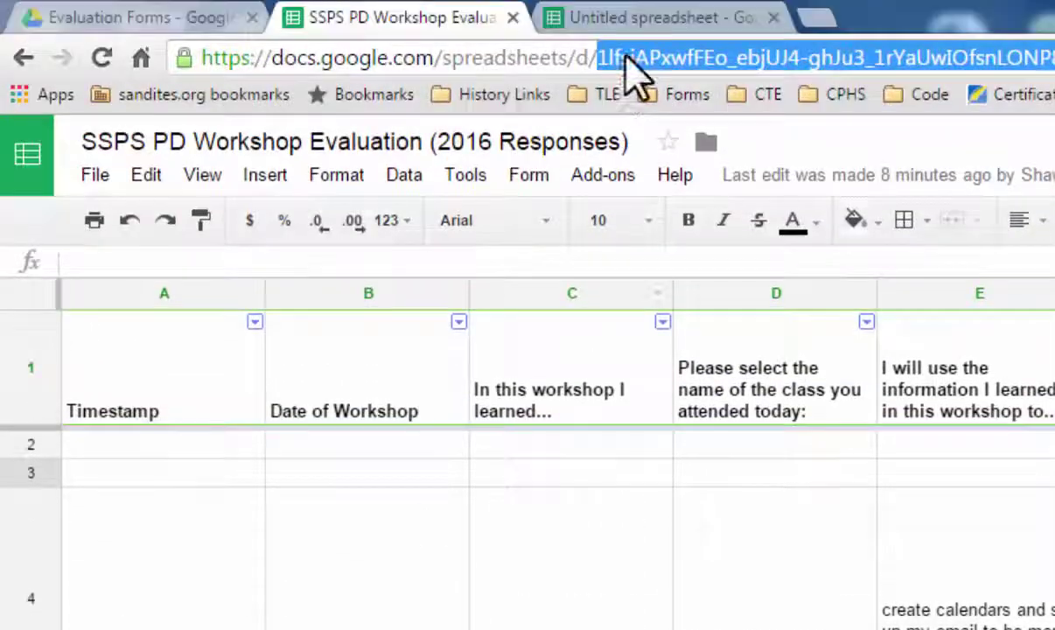
pyautogui.click(643, 18)
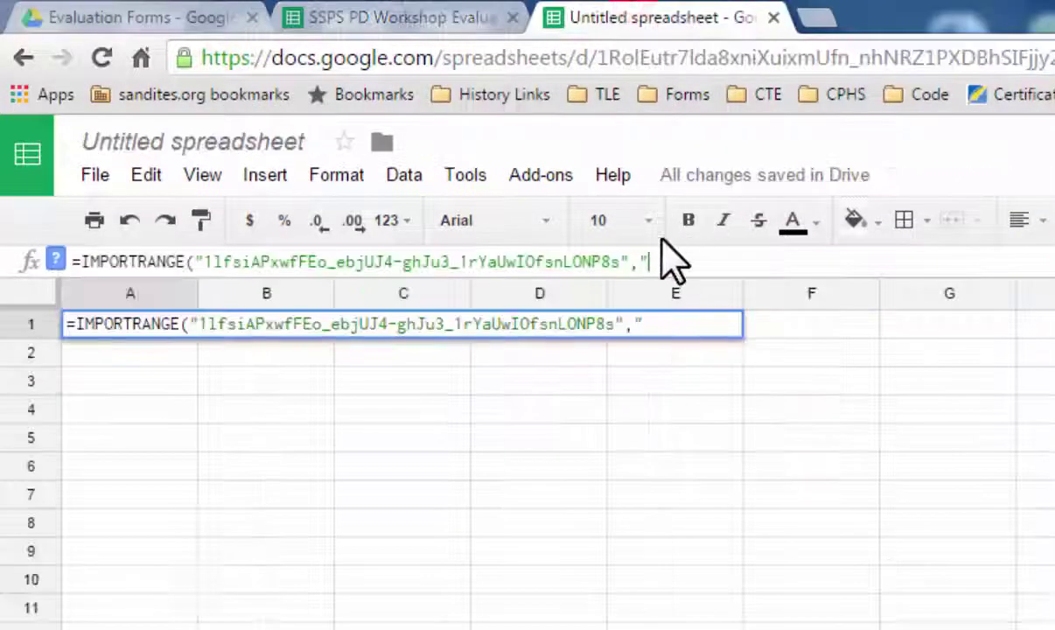
pyautogui.write('Form Respons')
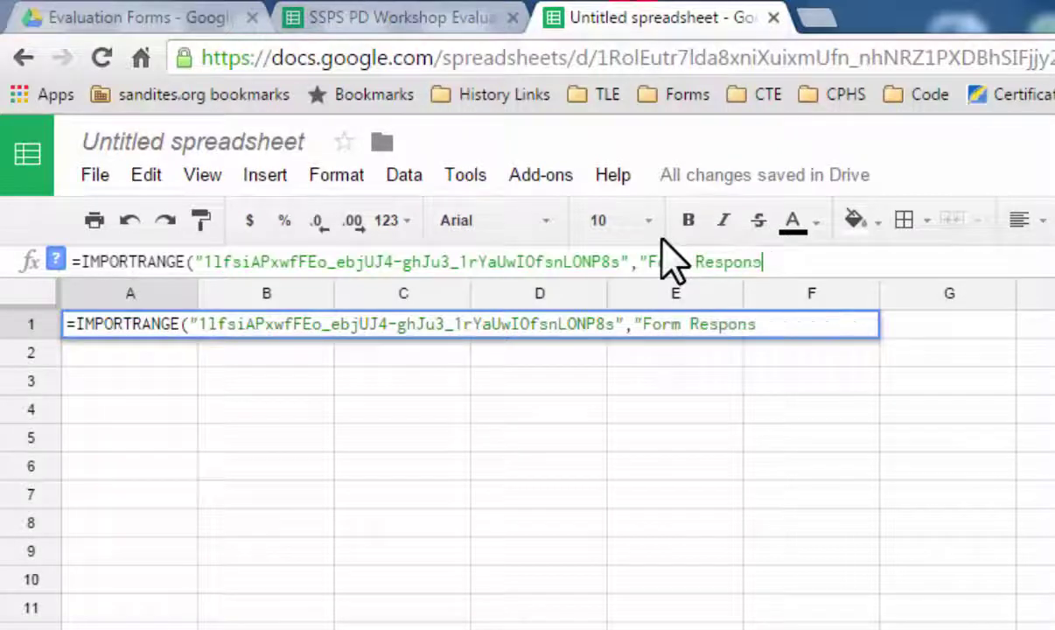
pyautogui.write('es 1!')
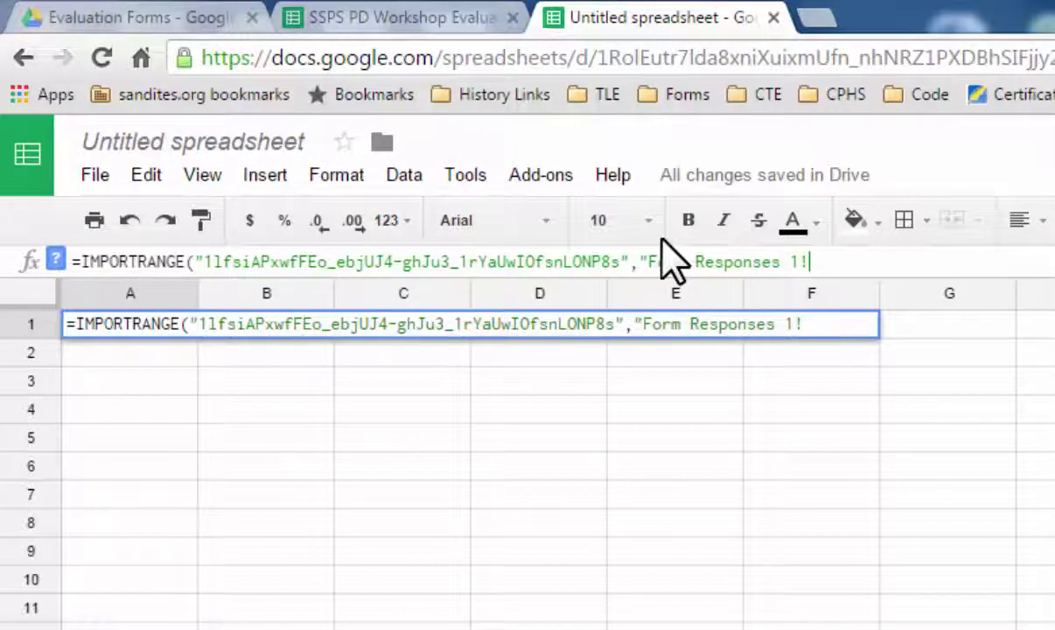
pyautogui.click(361, 12)
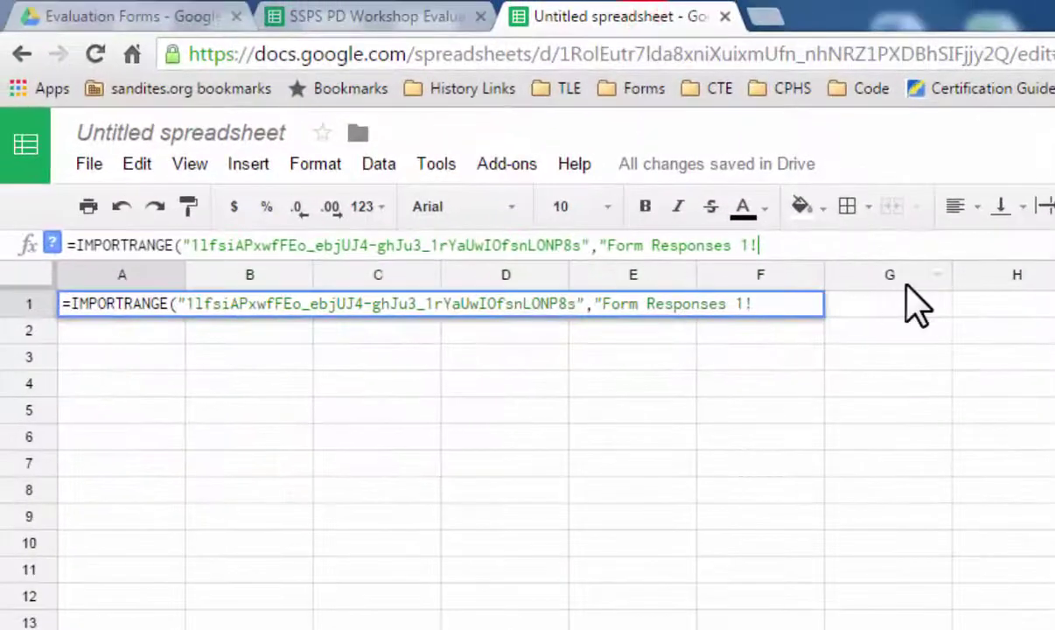
pyautogui.write('G1')
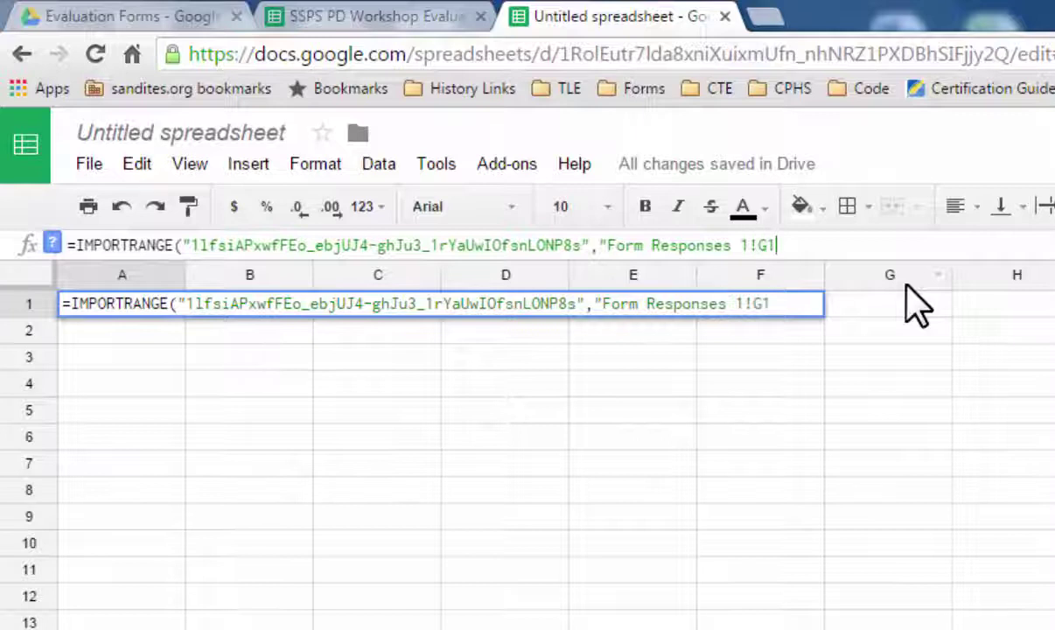
pyautogui.write(':G200')
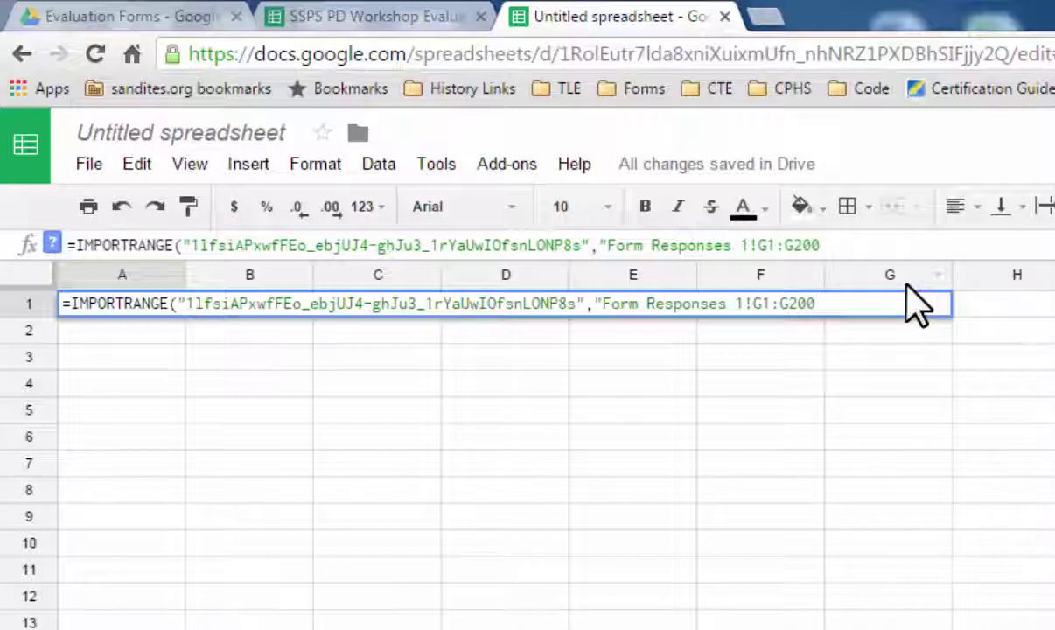
pyautogui.write('"')
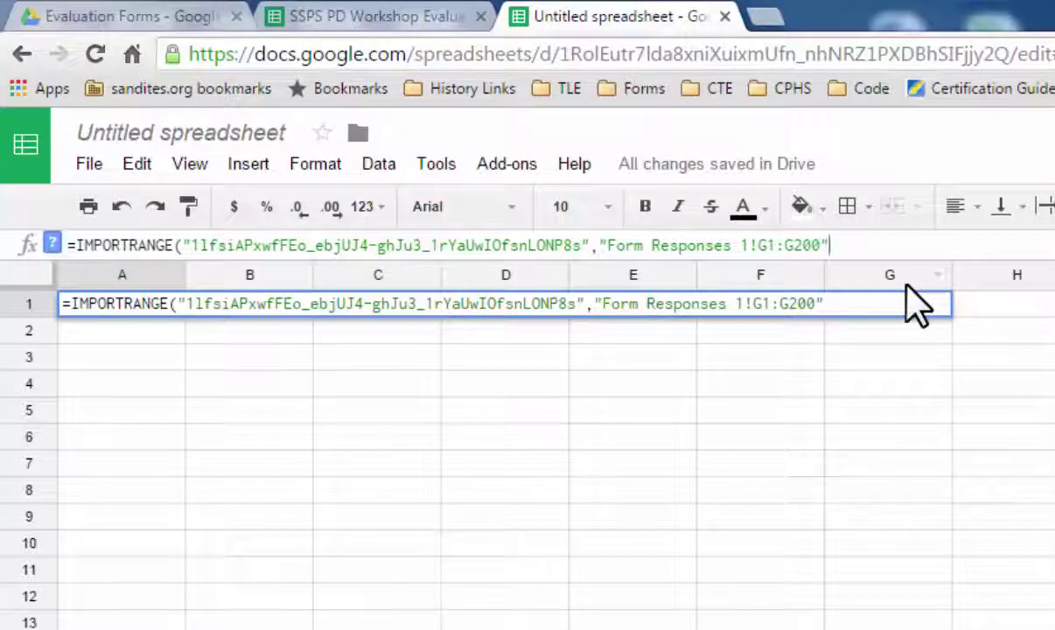
pyautogui.write(')')
pyautogui.press('Return')
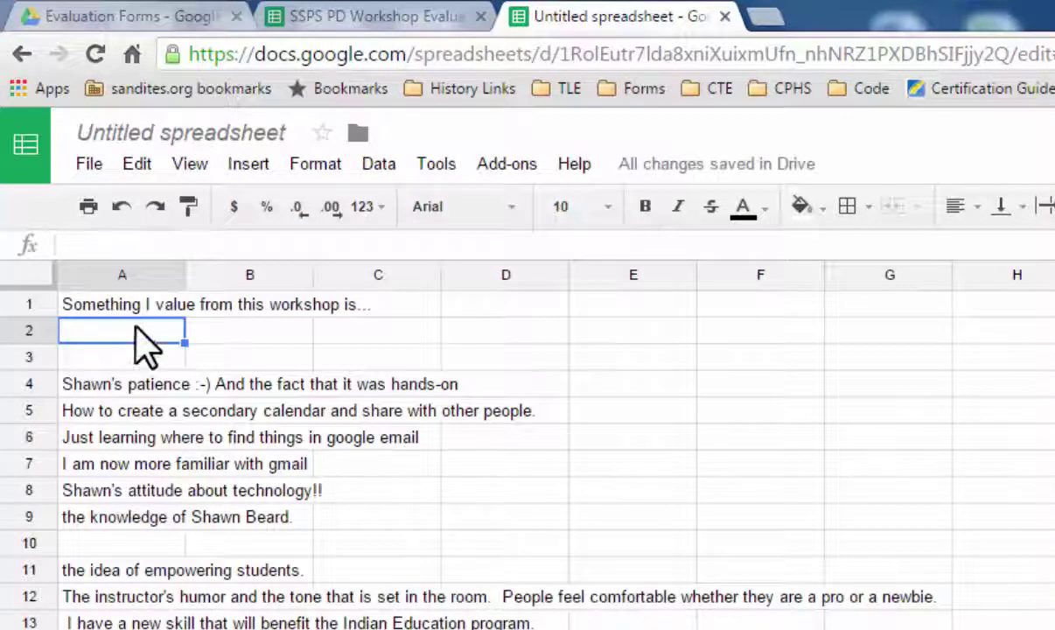